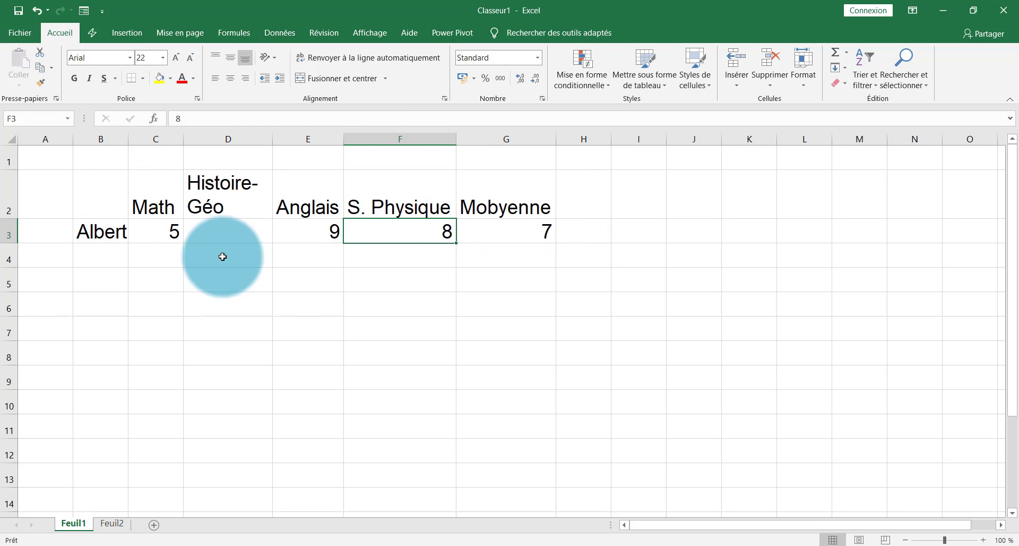
- Run Goal Seek (Valeur cible) so the average in G3 reaches 10 by changing the Histoire-Géo grade in D3, and accept the solution
{"action": "left_click", "coordinate": [519, 224]}
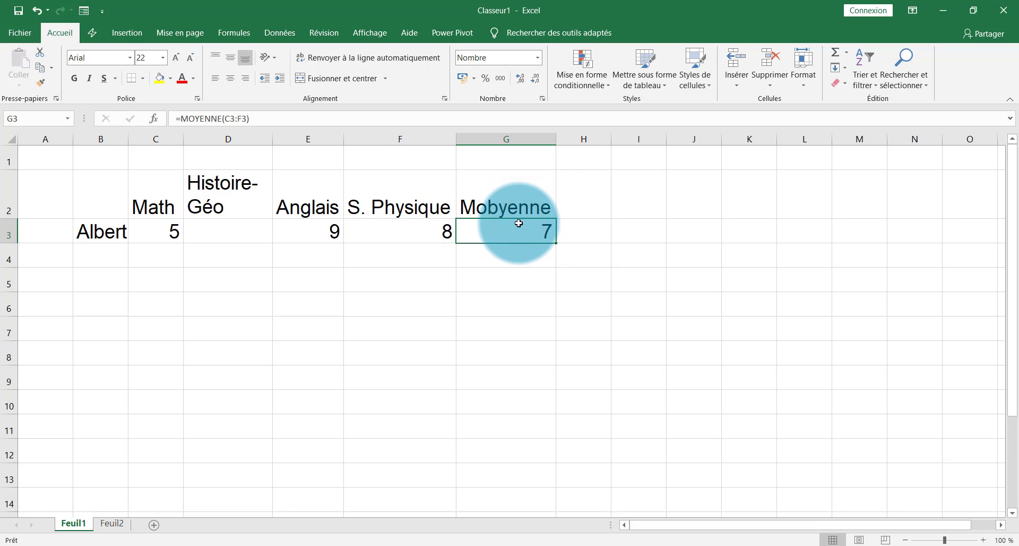
{"action": "left_click", "coordinate": [240, 233]}
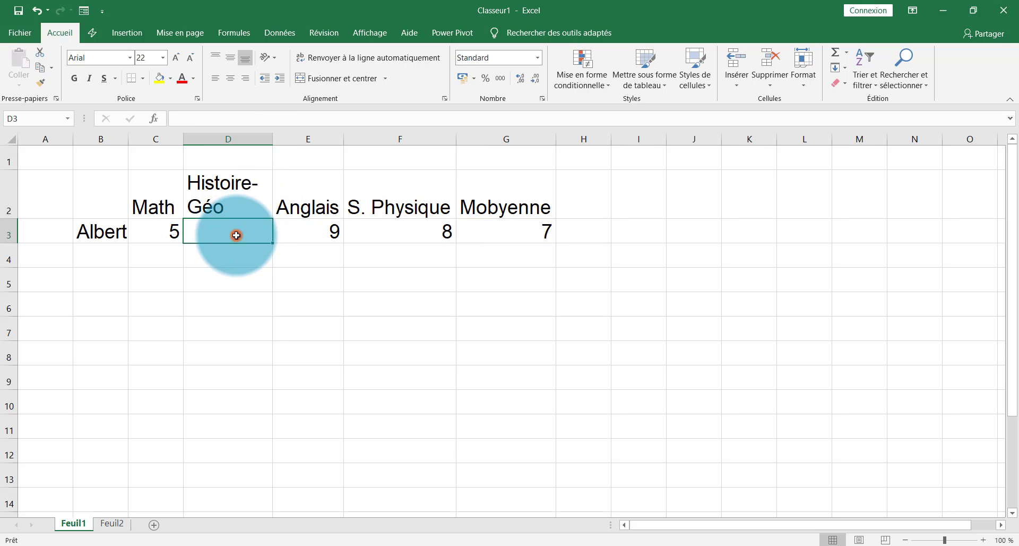
{"action": "left_click", "coordinate": [524, 236]}
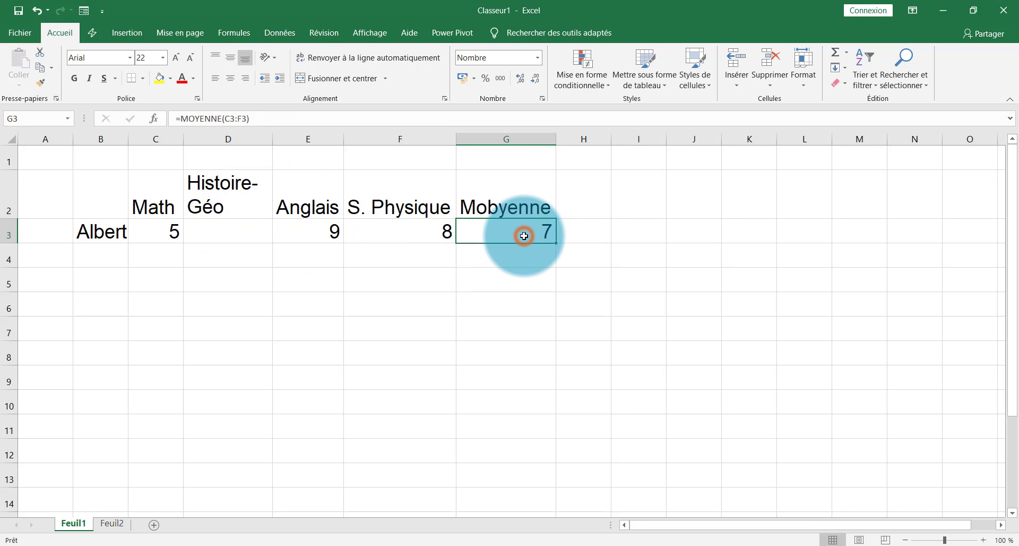
{"action": "left_click", "coordinate": [206, 237]}
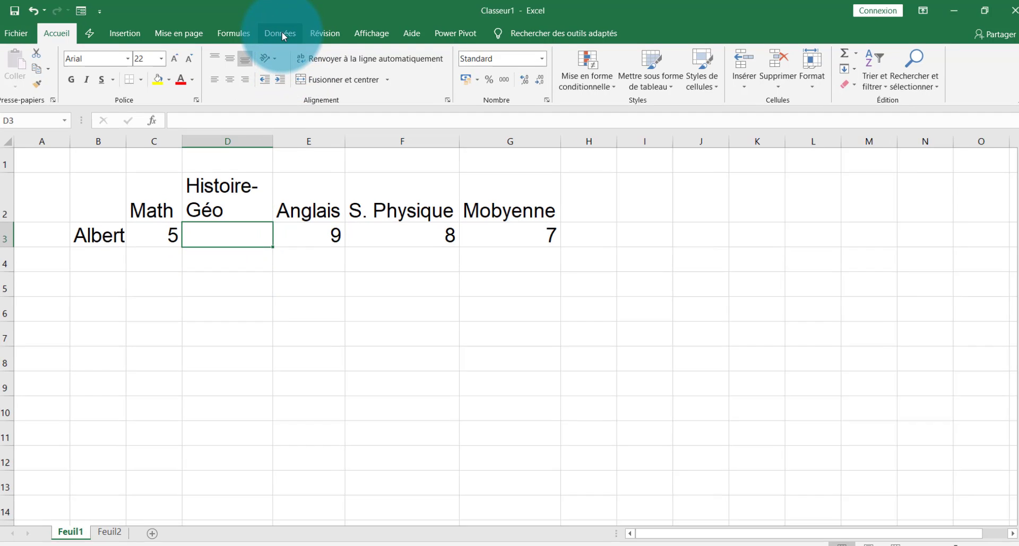
{"action": "left_click", "coordinate": [282, 33]}
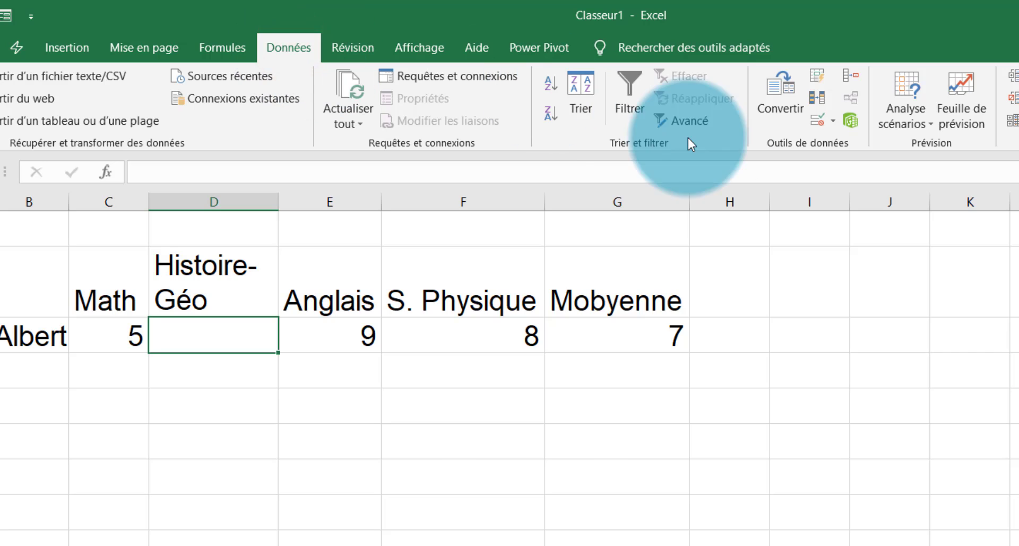
{"action": "left_click", "coordinate": [920, 126]}
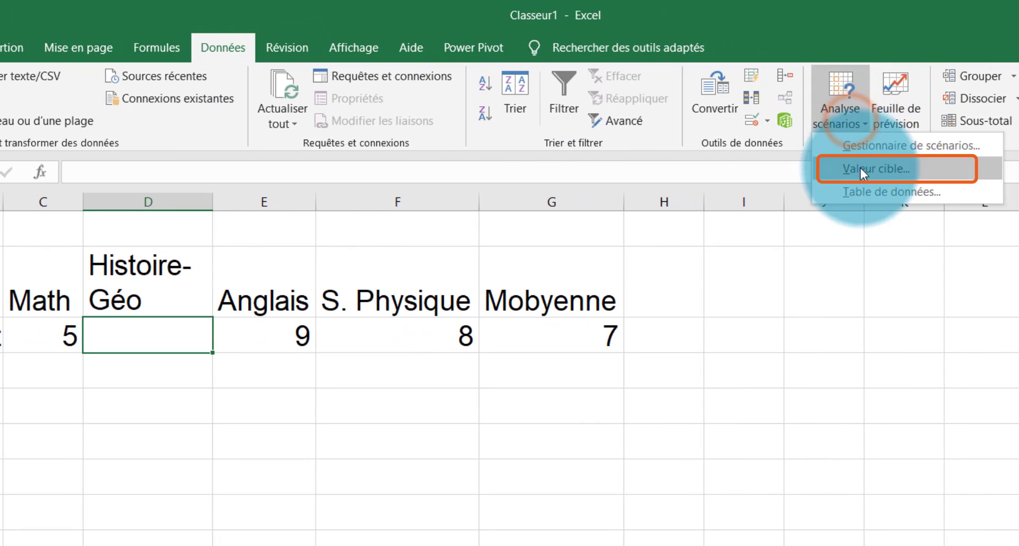
{"action": "left_click", "coordinate": [886, 171]}
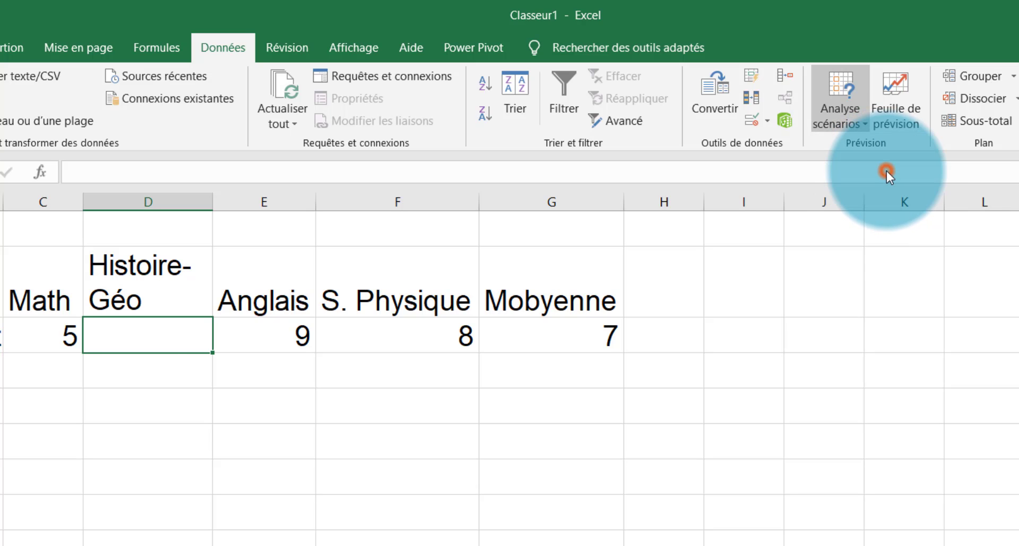
{"action": "left_click_drag", "start_coordinate": [493, 314], "coordinate": [454, 438]}
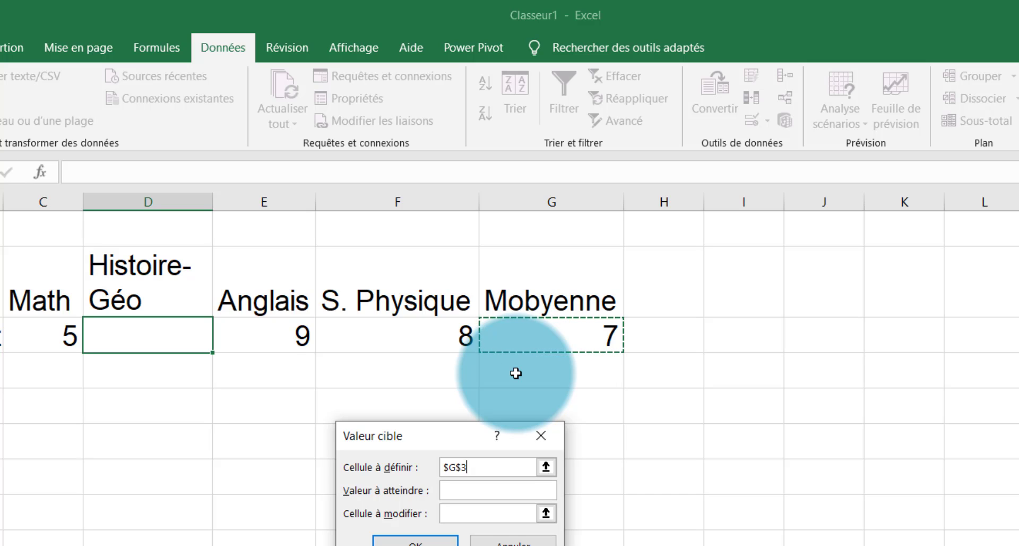
{"action": "left_click", "coordinate": [467, 489]}
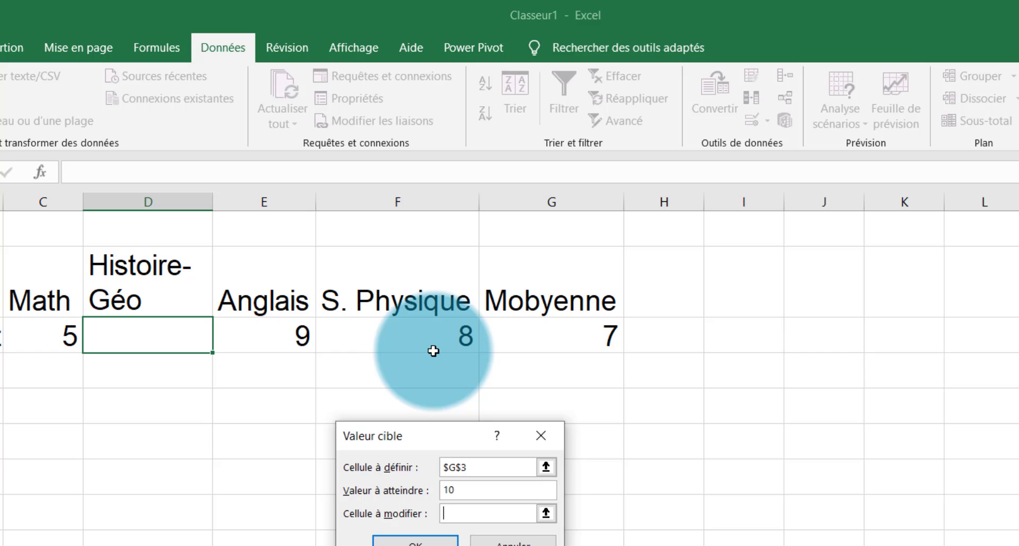
{"action": "left_click", "coordinate": [168, 339]}
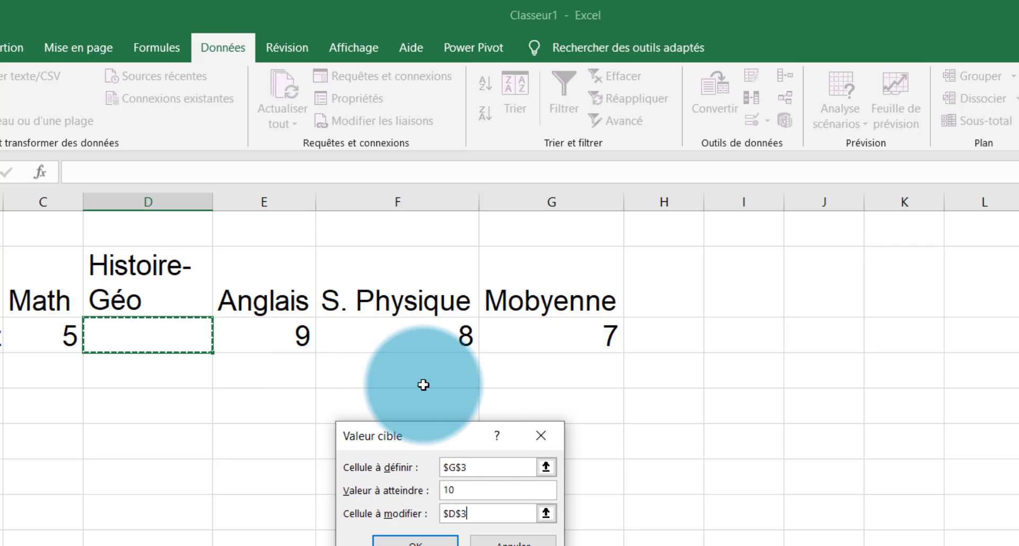
{"action": "left_click", "coordinate": [422, 540]}
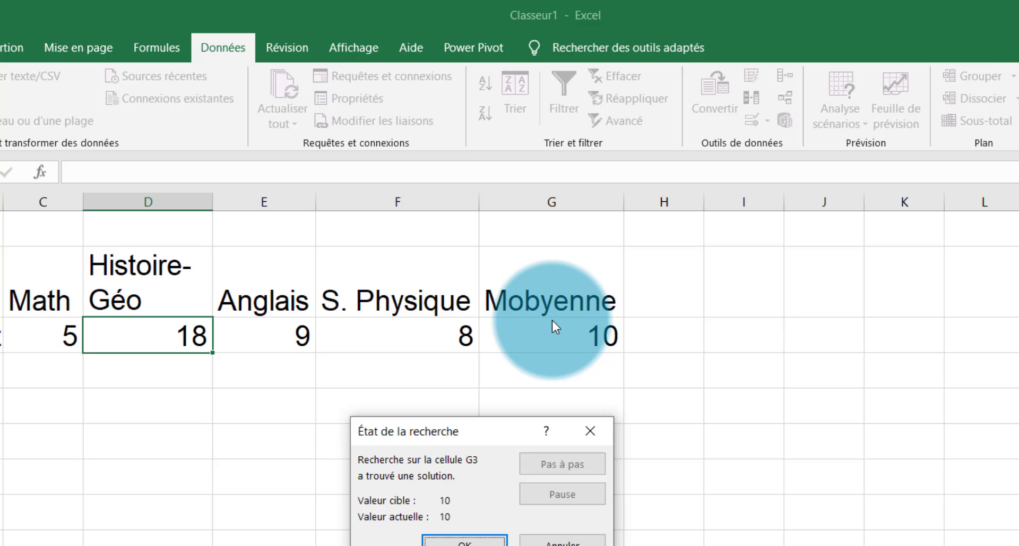
{"action": "left_click", "coordinate": [461, 542]}
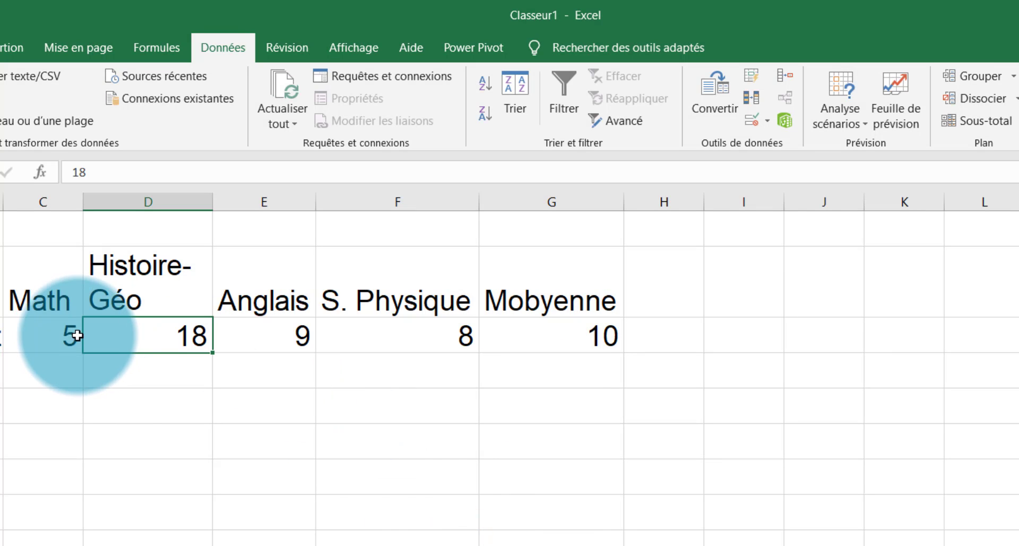
- Examine the average and Histoire-Géo cells, as well as the product table's first row total and the grand total formula in G9
{"action": "left_click", "coordinate": [585, 338]}
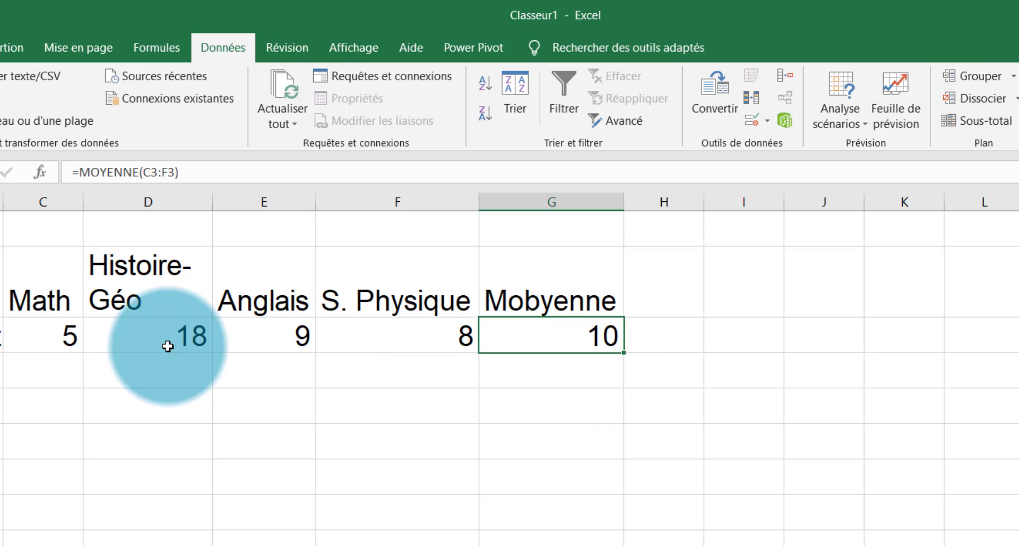
{"action": "left_click", "coordinate": [136, 330]}
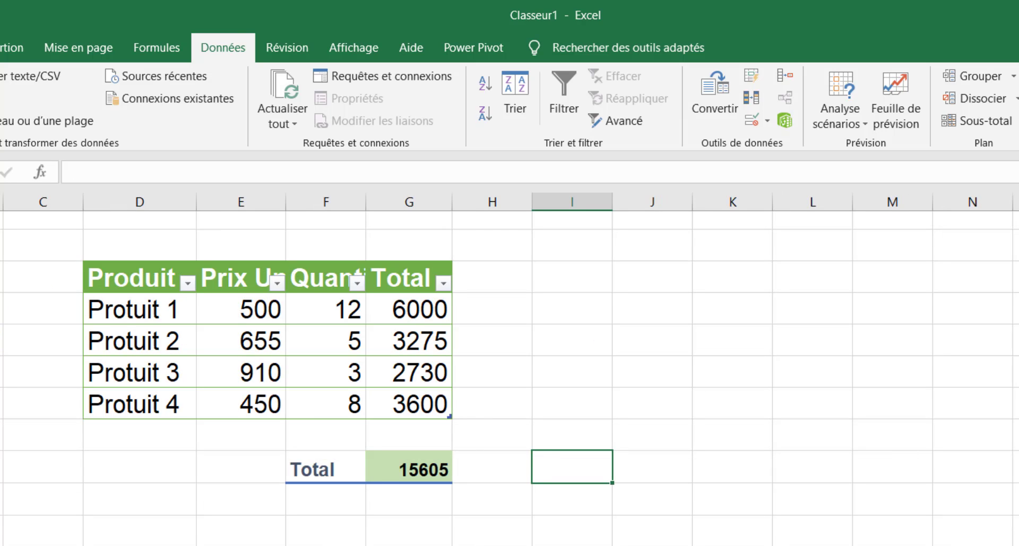
{"action": "left_click", "coordinate": [310, 426]}
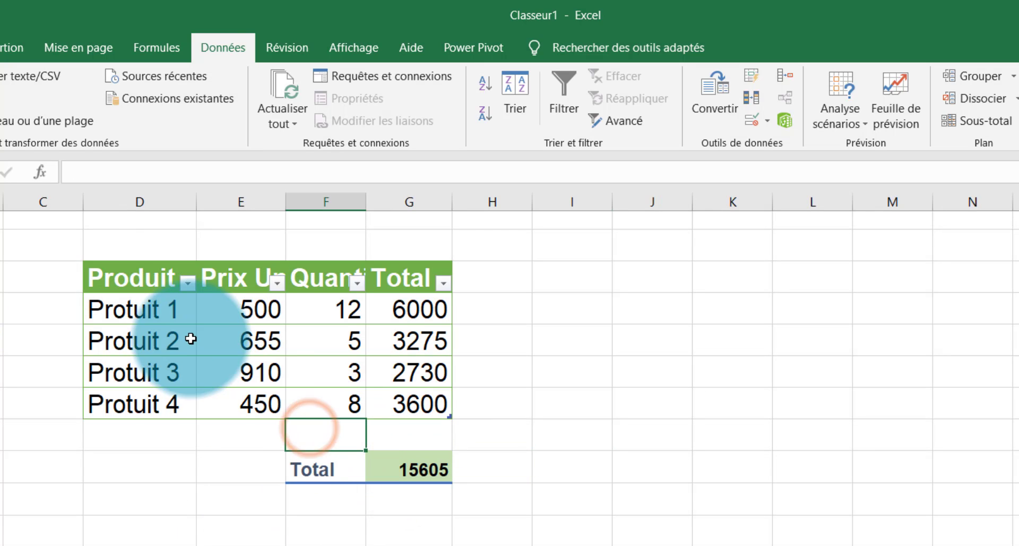
{"action": "left_click_drag", "start_coordinate": [82, 265], "coordinate": [450, 445]}
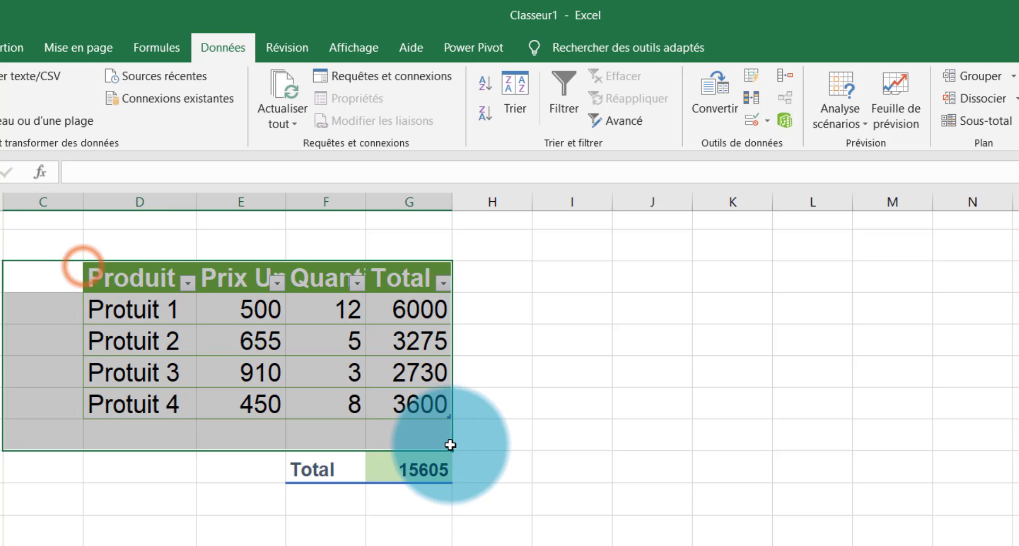
{"action": "left_click", "coordinate": [397, 446]}
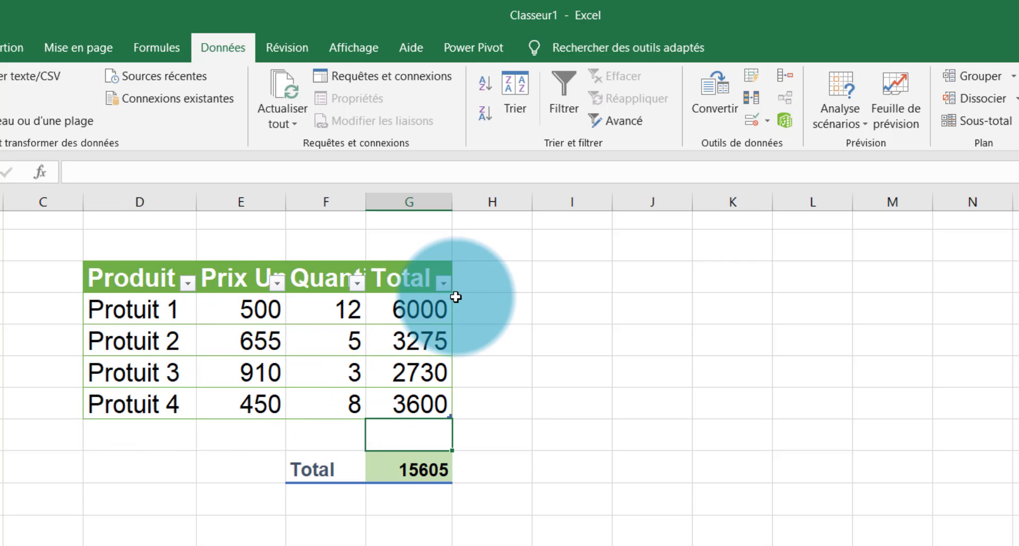
{"action": "left_click", "coordinate": [423, 469]}
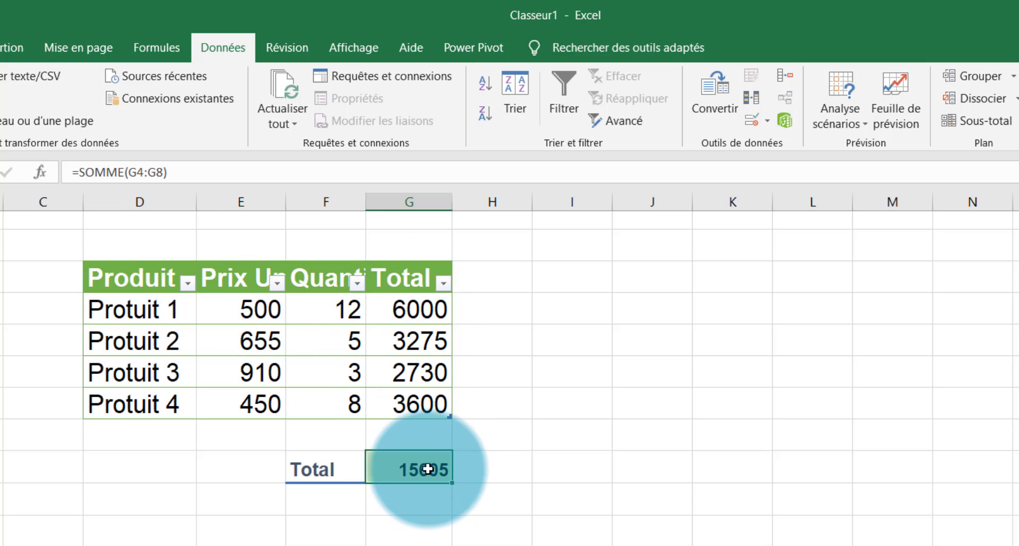
{"action": "left_click", "coordinate": [413, 306]}
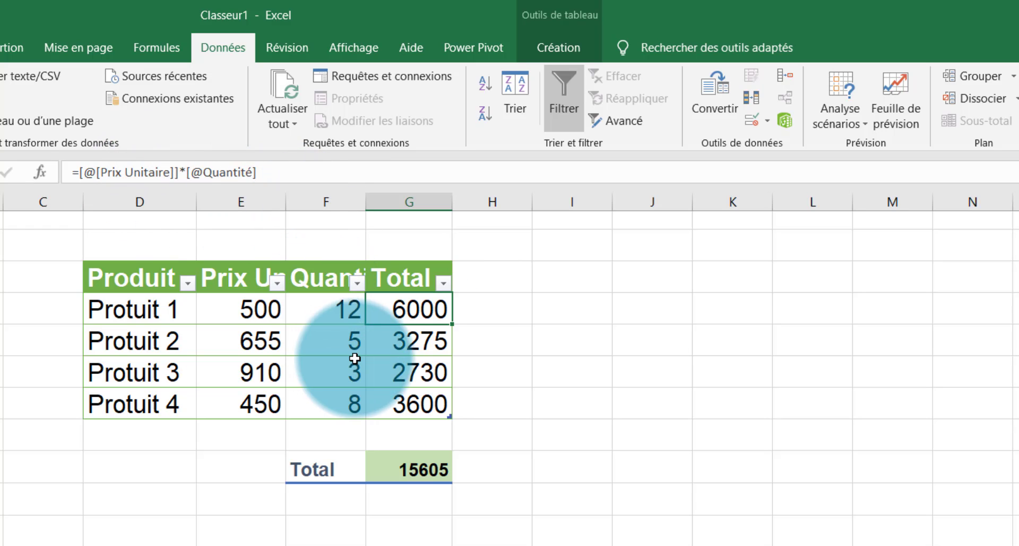
{"action": "left_click", "coordinate": [406, 480]}
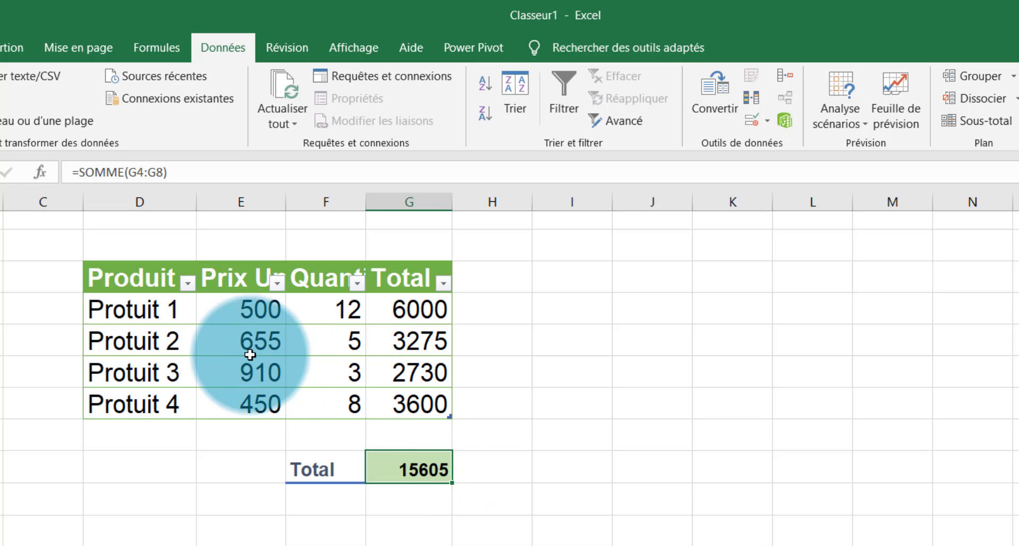
- Try unit prices of 909 and 900 for Protuit 3 in E6 to test their effect on the grand total
{"action": "left_click", "coordinate": [219, 359]}
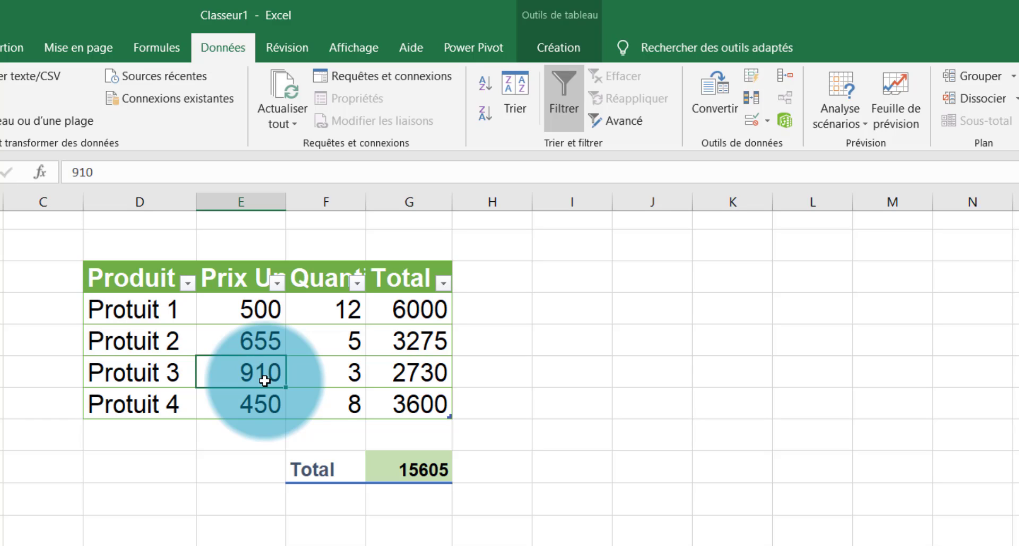
{"action": "type", "text": "9"}
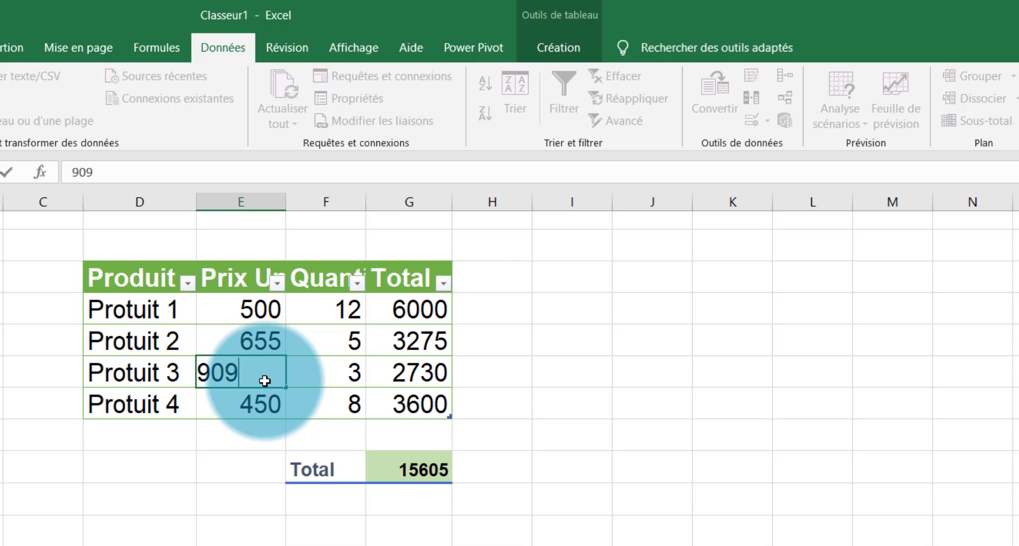
{"action": "key", "text": "Return"}
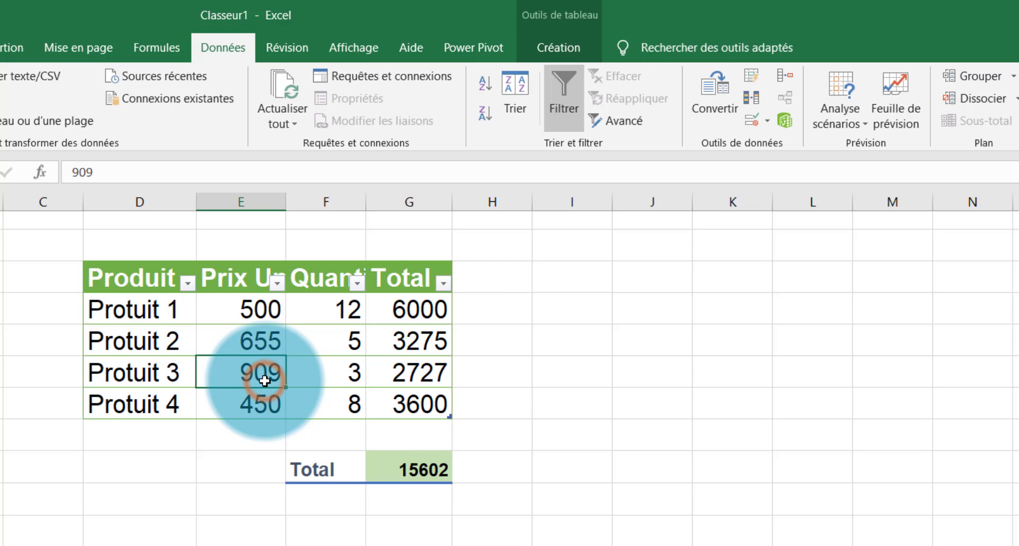
{"action": "type", "text": "900"}
{"action": "key", "text": "Return"}
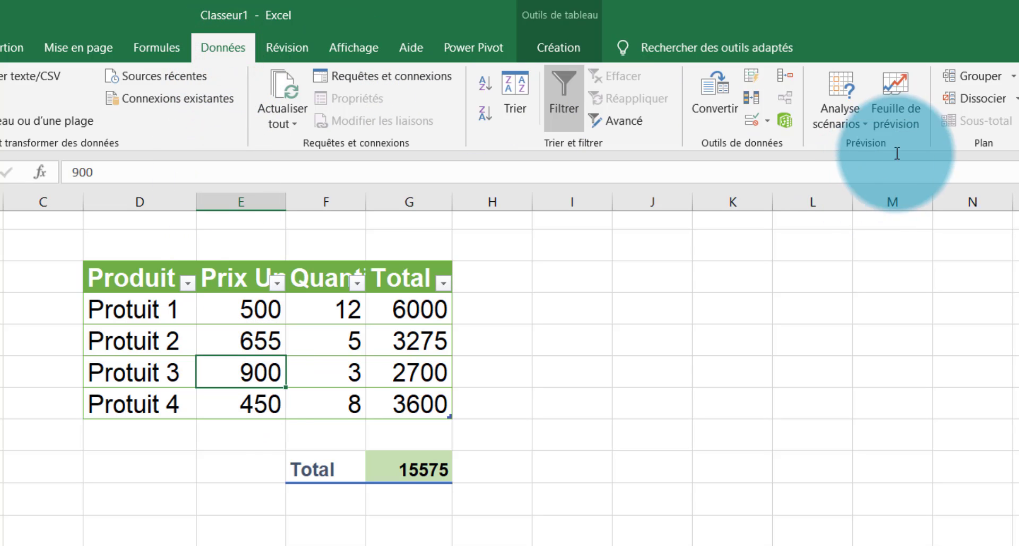
{"action": "left_click", "coordinate": [852, 125]}
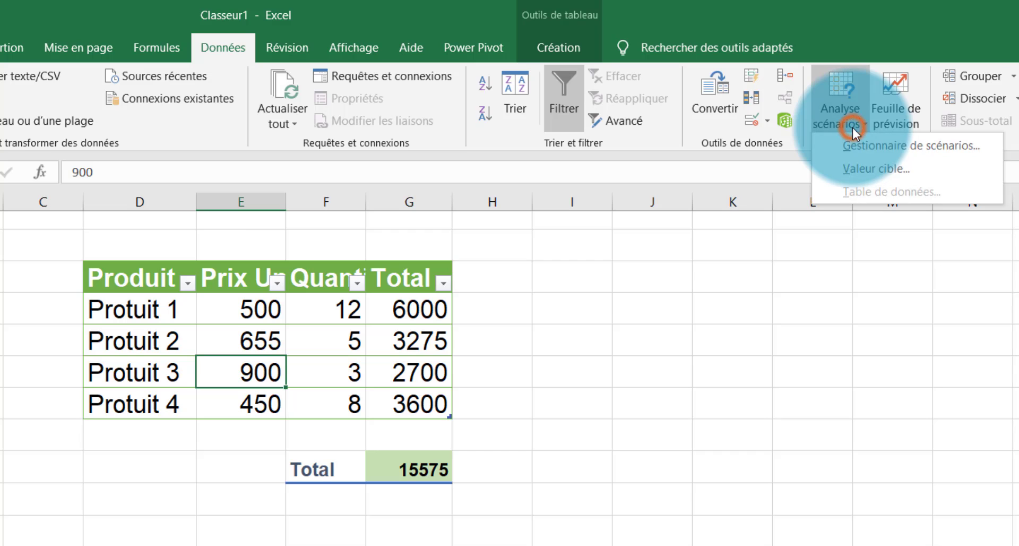
{"action": "left_click", "coordinate": [877, 167]}
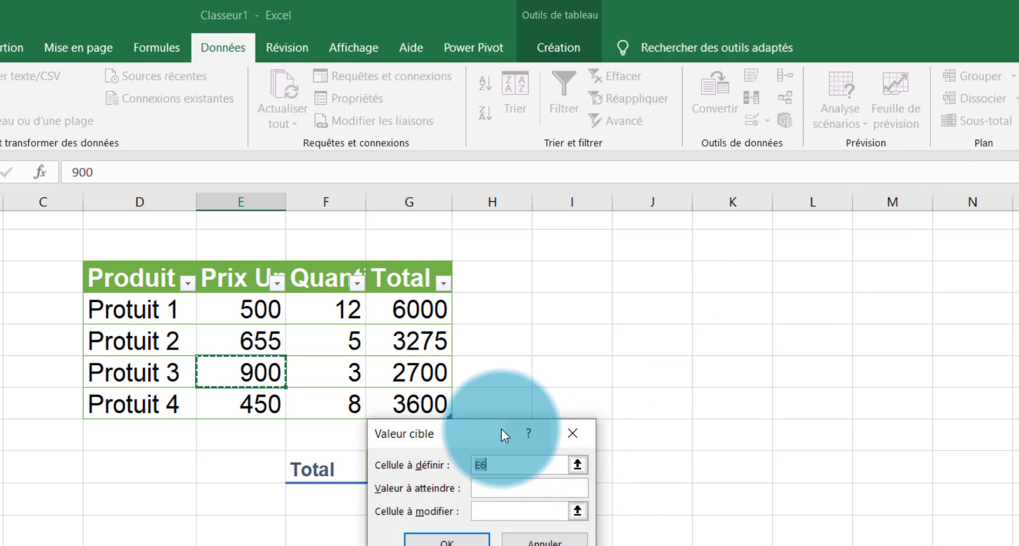
{"action": "left_click_drag", "start_coordinate": [480, 429], "coordinate": [819, 246]}
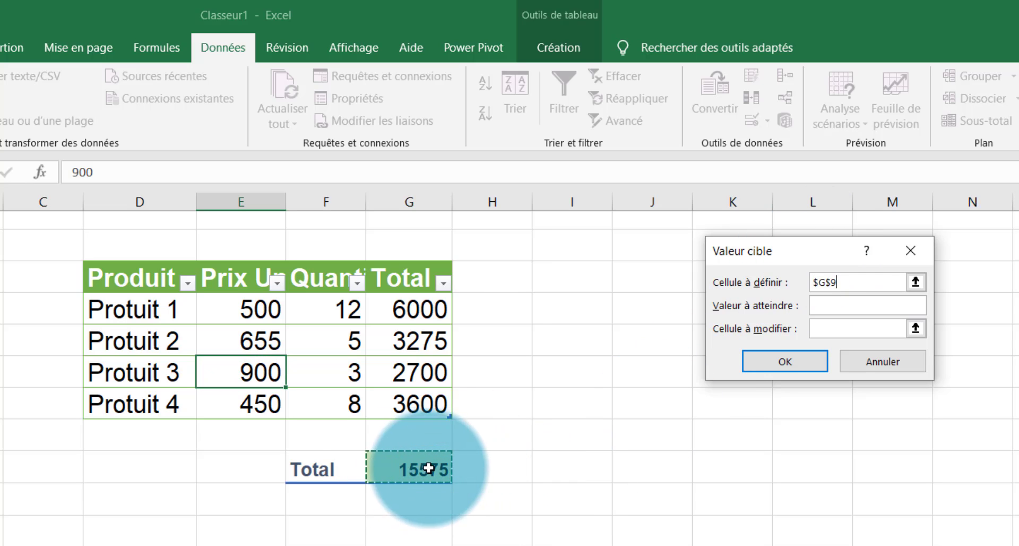
{"action": "left_click", "coordinate": [842, 307]}
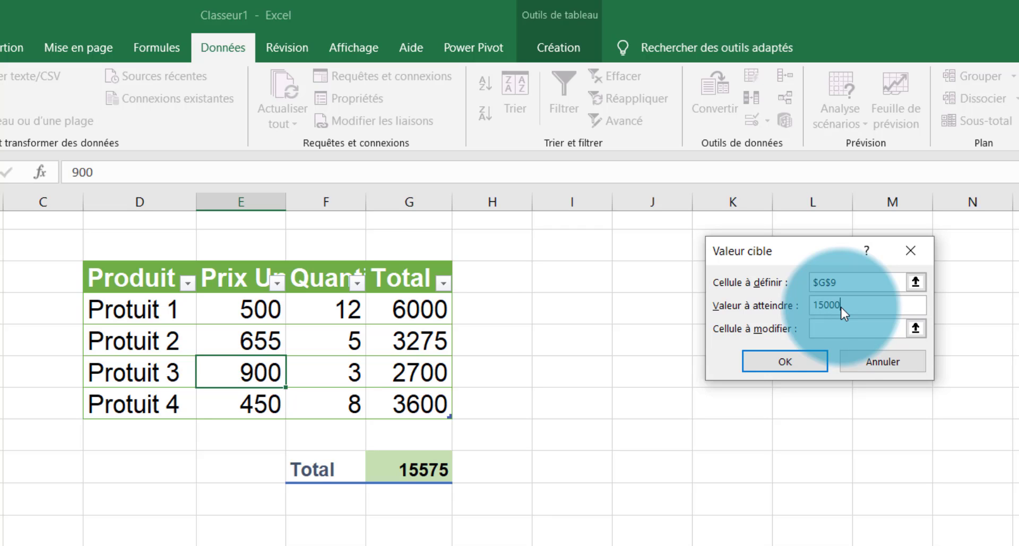
{"action": "left_click", "coordinate": [848, 326]}
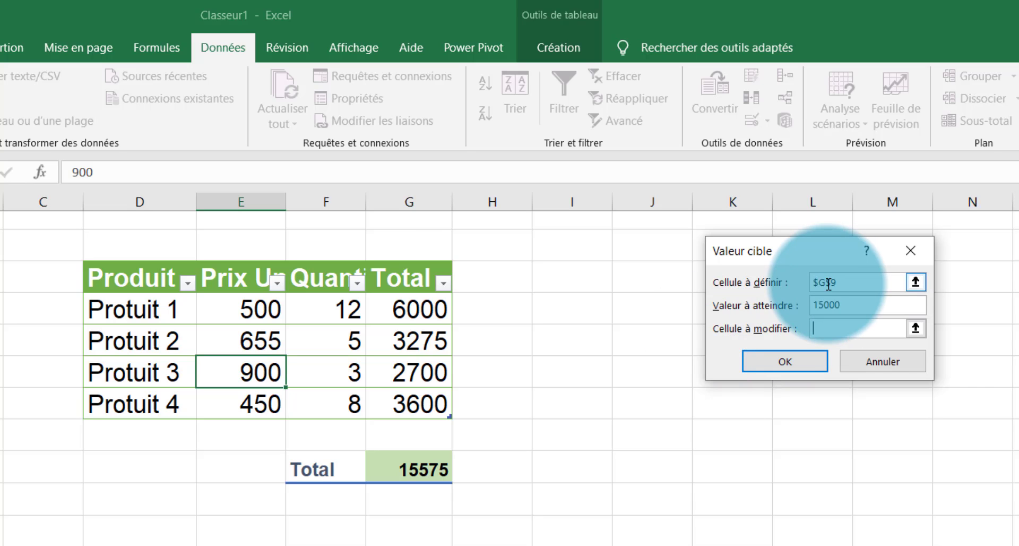
{"action": "left_click", "coordinate": [234, 373]}
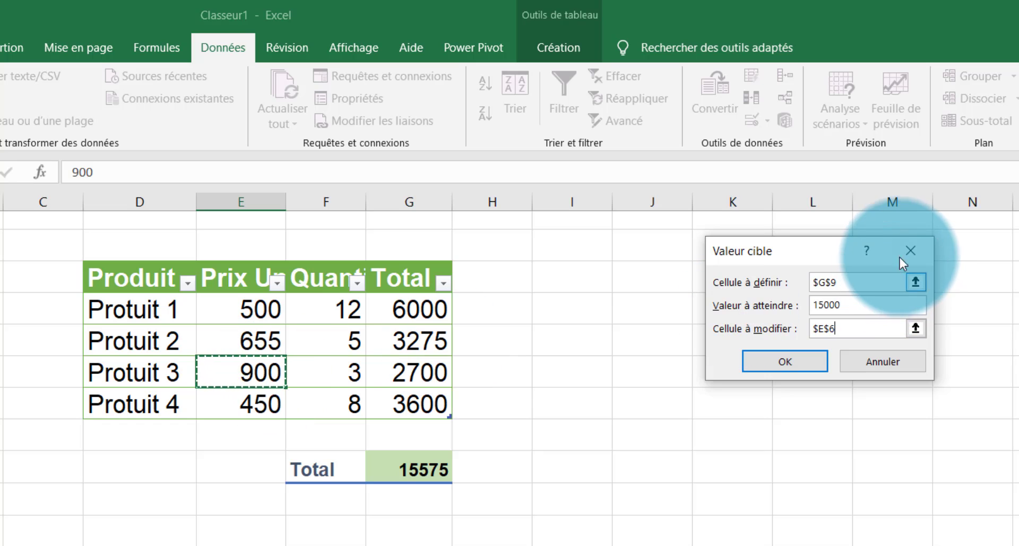
{"action": "left_click", "coordinate": [909, 256]}
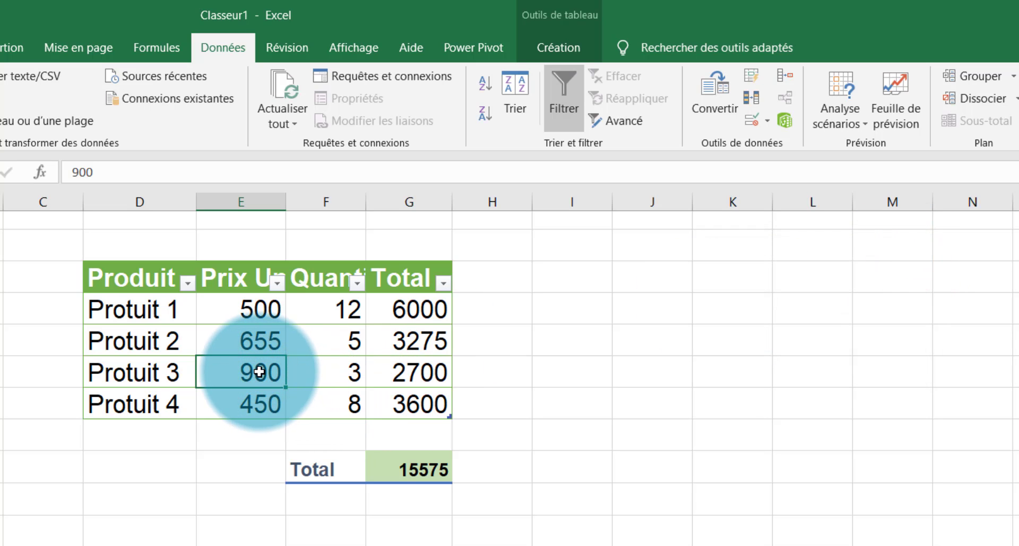
- Set the unit price of Protuit 3 in E6 to 910
{"action": "type", "text": "910"}
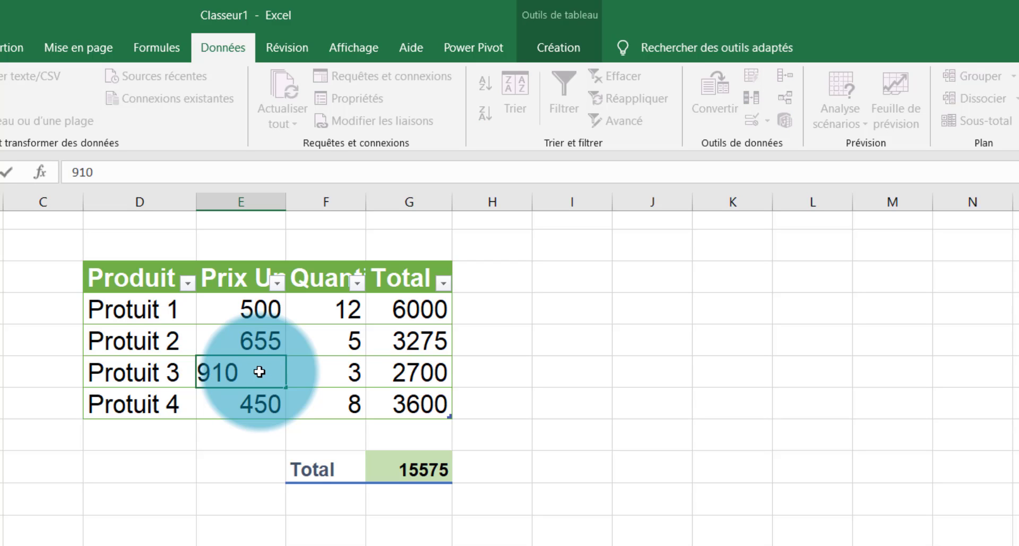
{"action": "key", "text": "Return"}
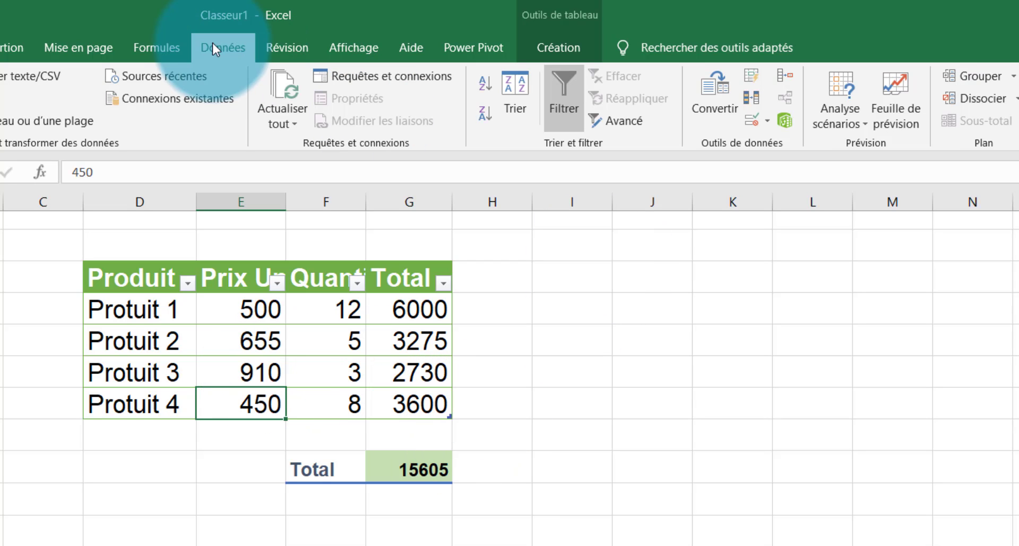
- Run Goal Seek (Valeur cible) so the grand total in G9 reaches 15000 by changing Protuit 3's unit price in E6, and accept the solution
{"action": "left_click", "coordinate": [231, 45]}
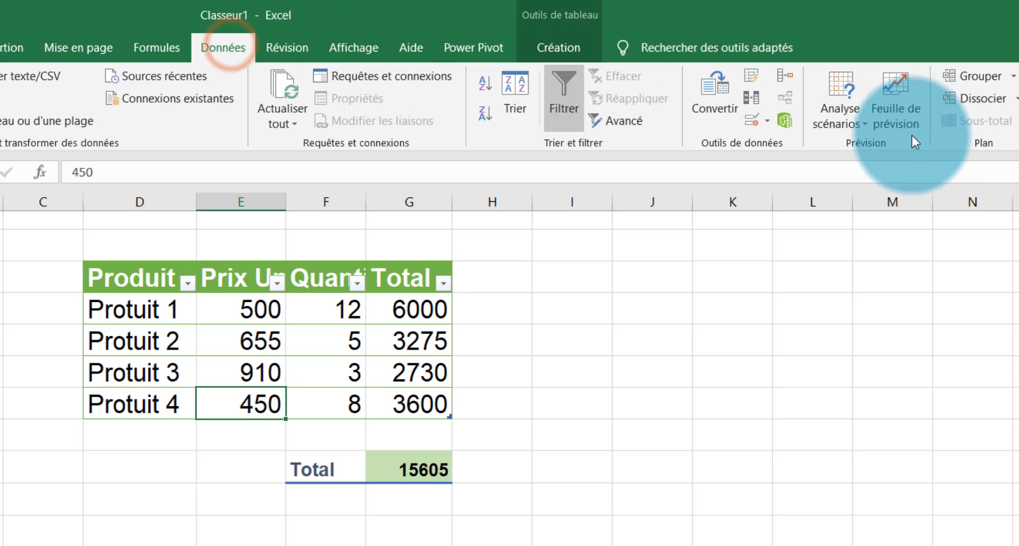
{"action": "left_click", "coordinate": [854, 118]}
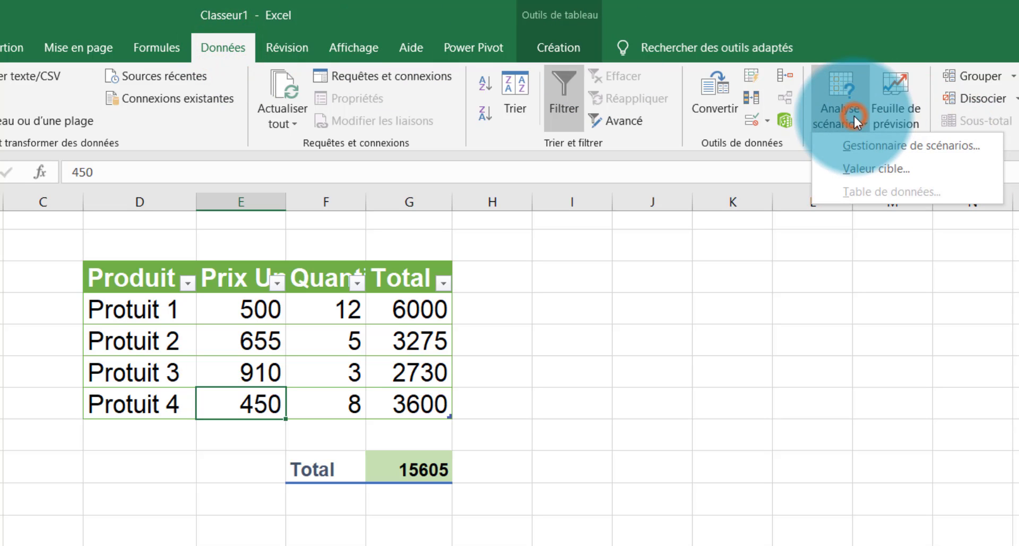
{"action": "left_click", "coordinate": [879, 170]}
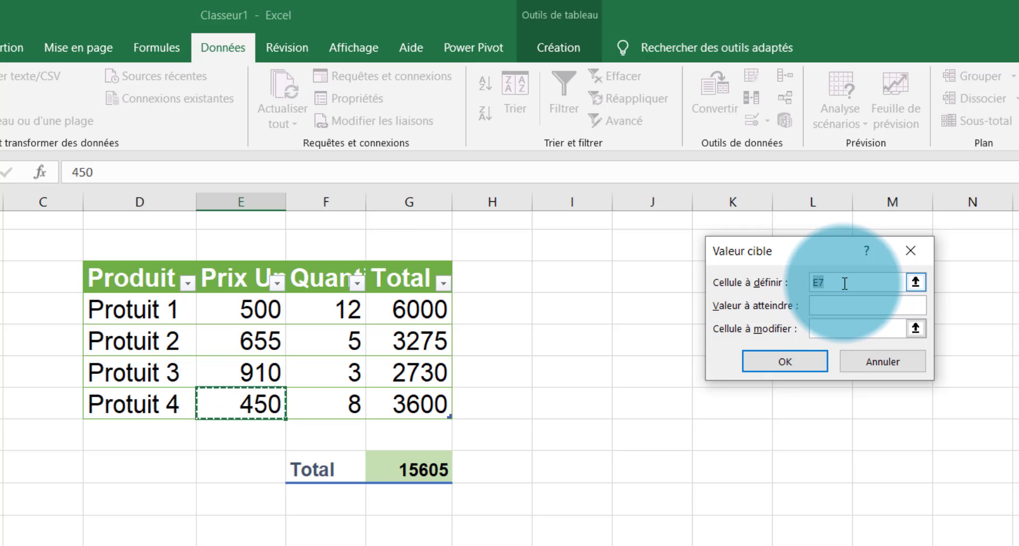
{"action": "left_click", "coordinate": [430, 470]}
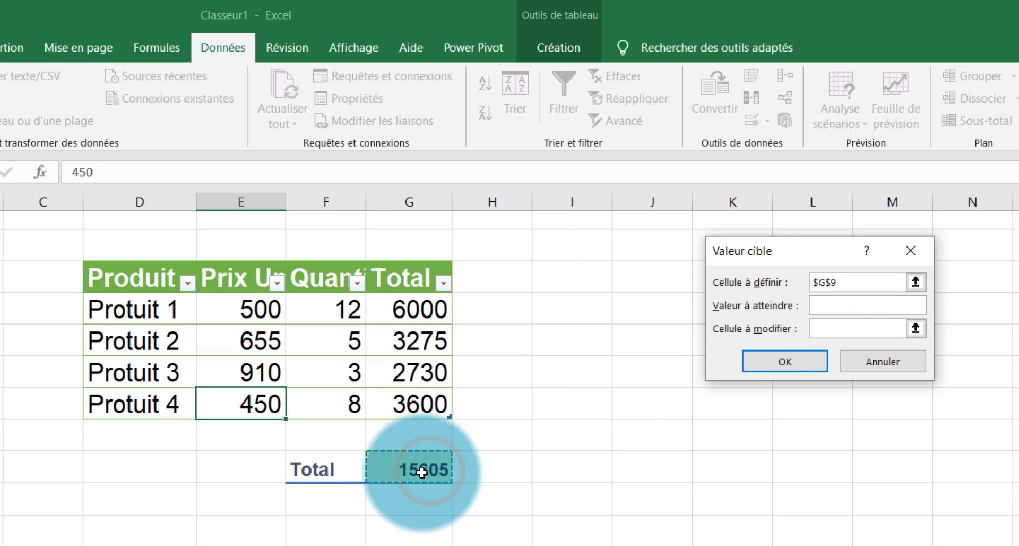
{"action": "left_click", "coordinate": [827, 312]}
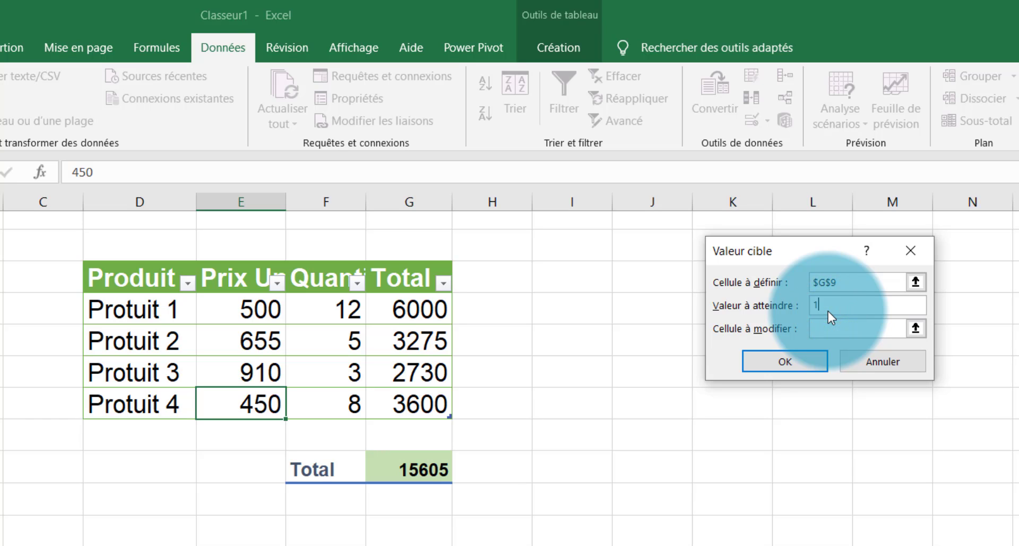
{"action": "left_click", "coordinate": [847, 330]}
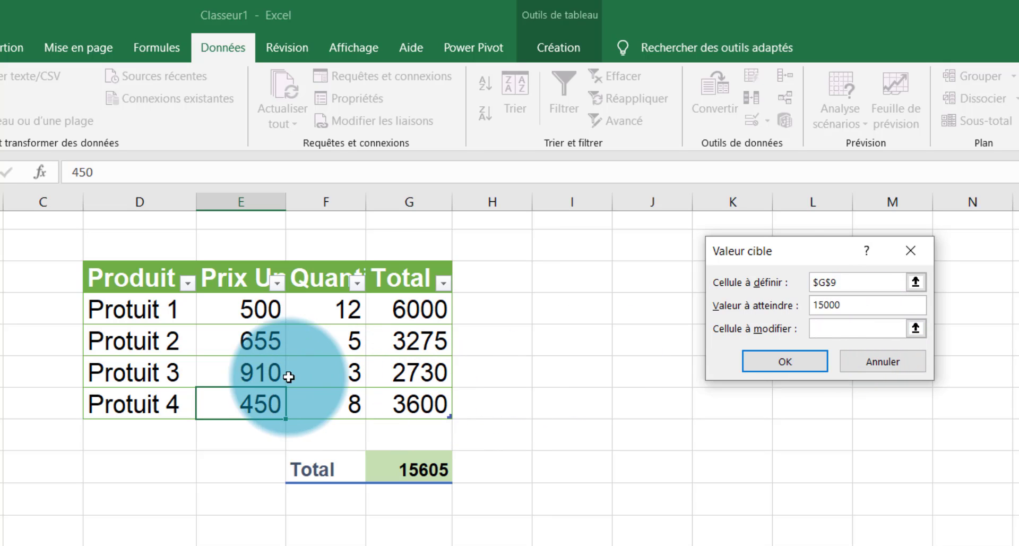
{"action": "left_click", "coordinate": [250, 372]}
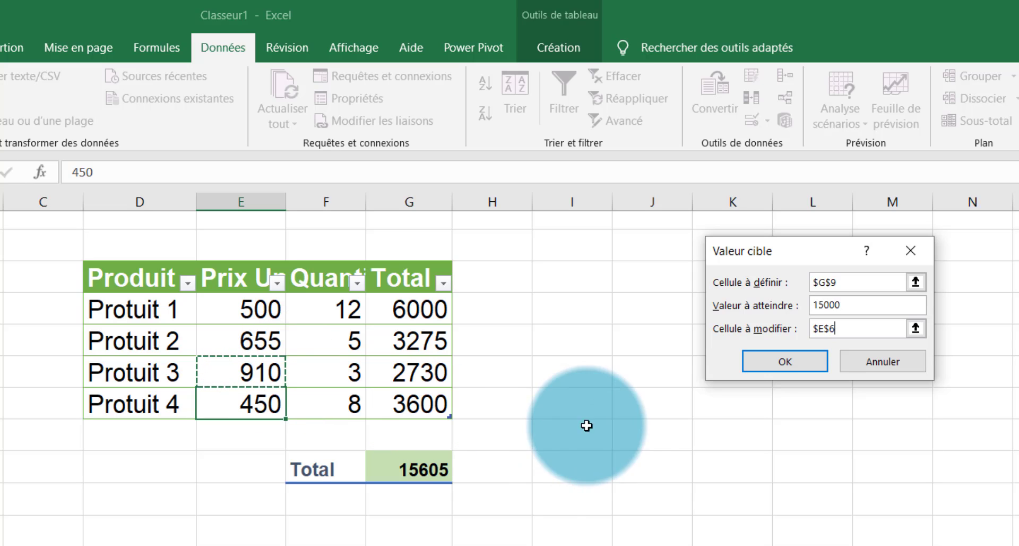
{"action": "left_click", "coordinate": [788, 361]}
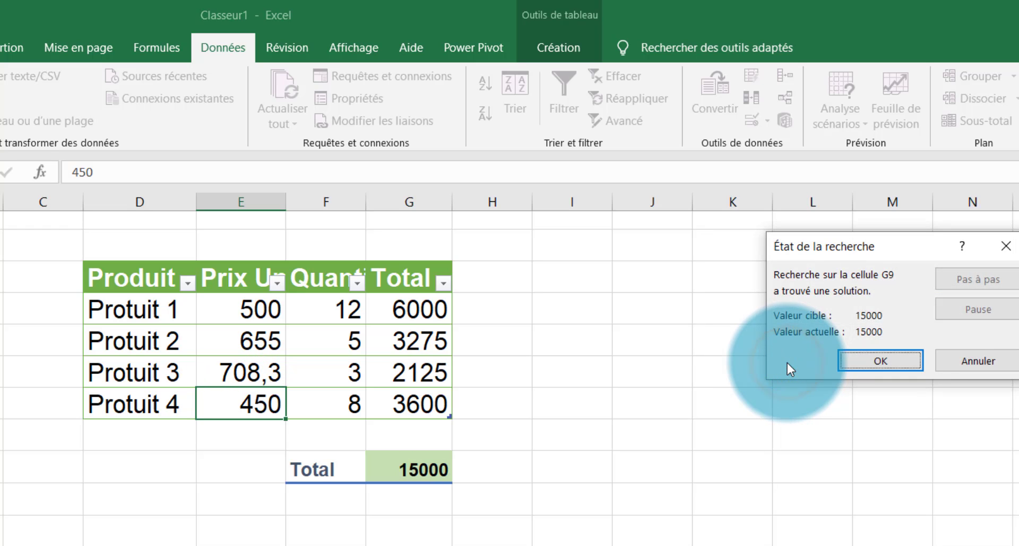
{"action": "left_click", "coordinate": [902, 360]}
- Check the grand total in G9 against the unit price and quantity of Protuit 3 in E6 and F6
{"action": "left_click", "coordinate": [416, 468]}
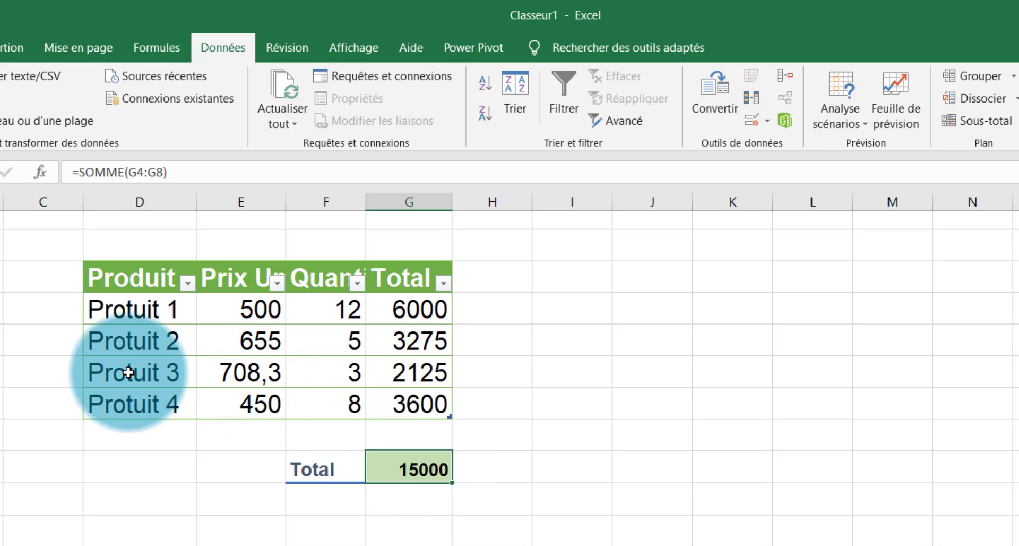
{"action": "left_click", "coordinate": [245, 375]}
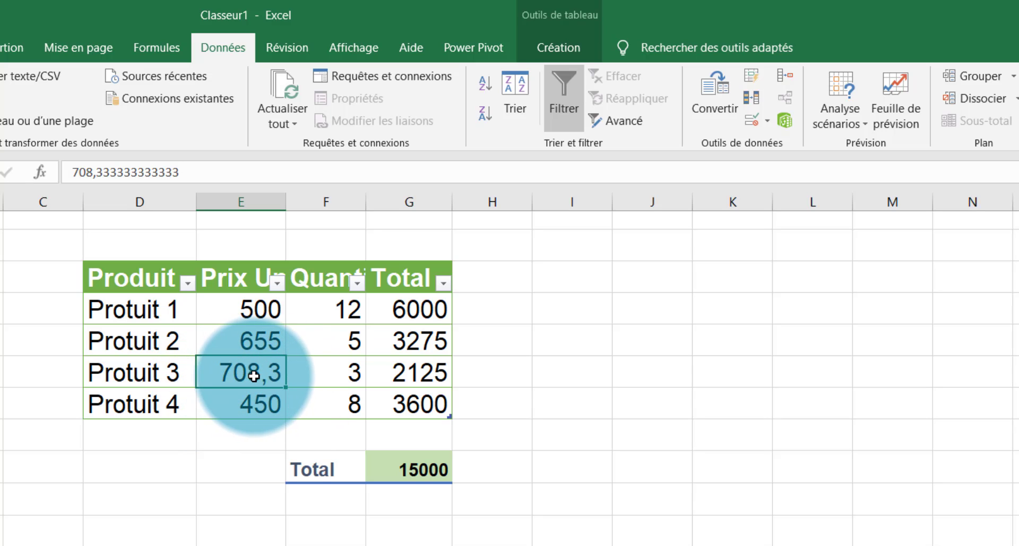
{"action": "left_click", "coordinate": [360, 374]}
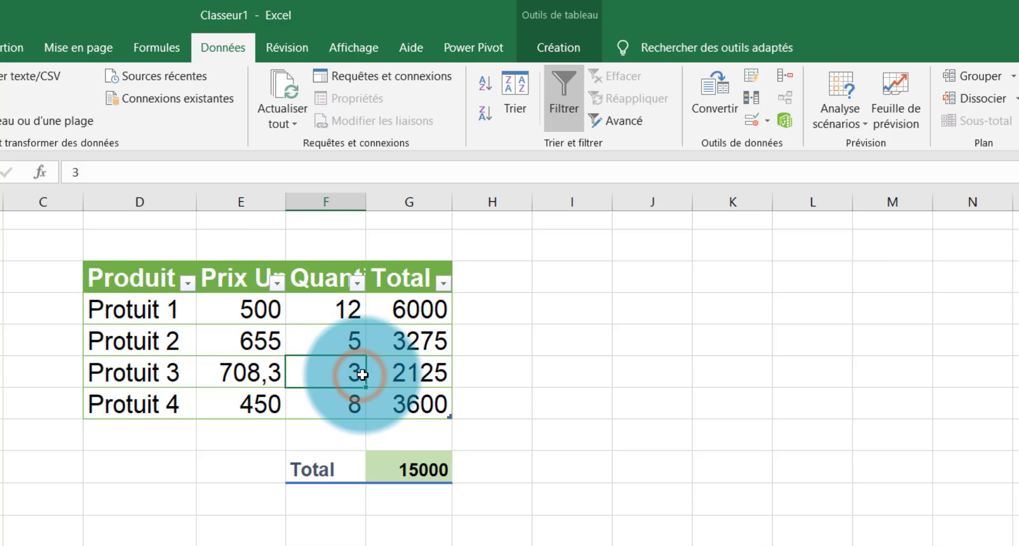
{"action": "left_click", "coordinate": [390, 471]}
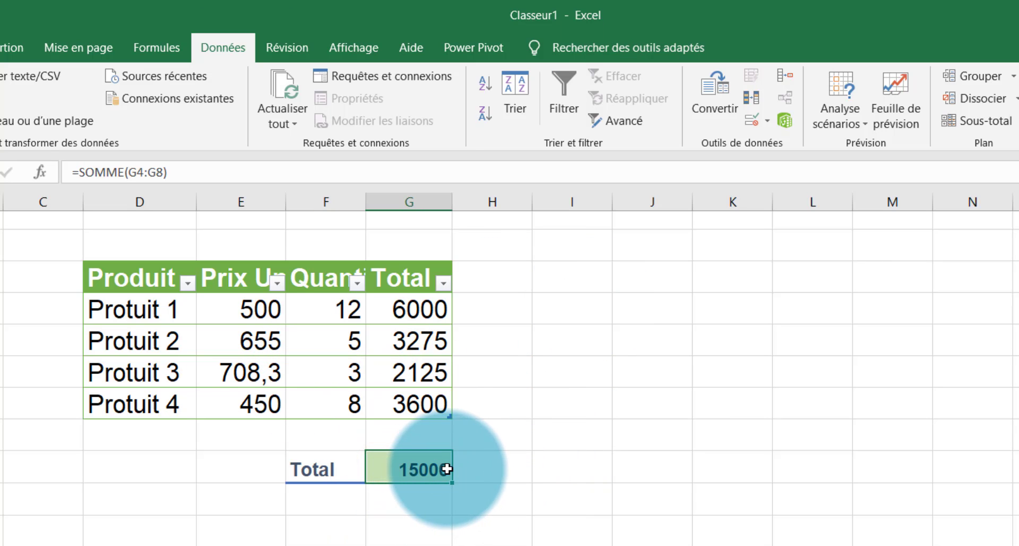
{"action": "left_click", "coordinate": [504, 440]}
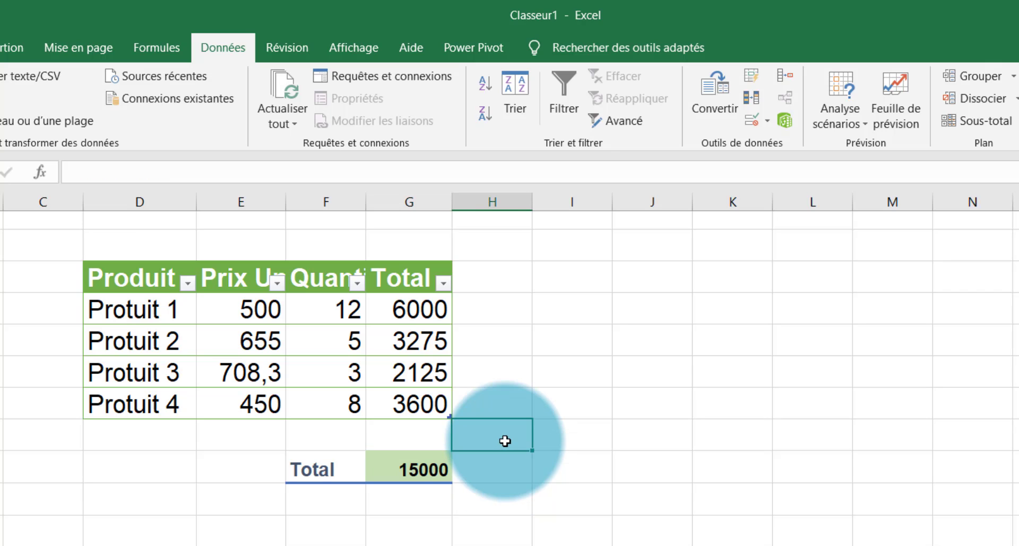
{"action": "key", "text": "ctrl+Page_Up"}
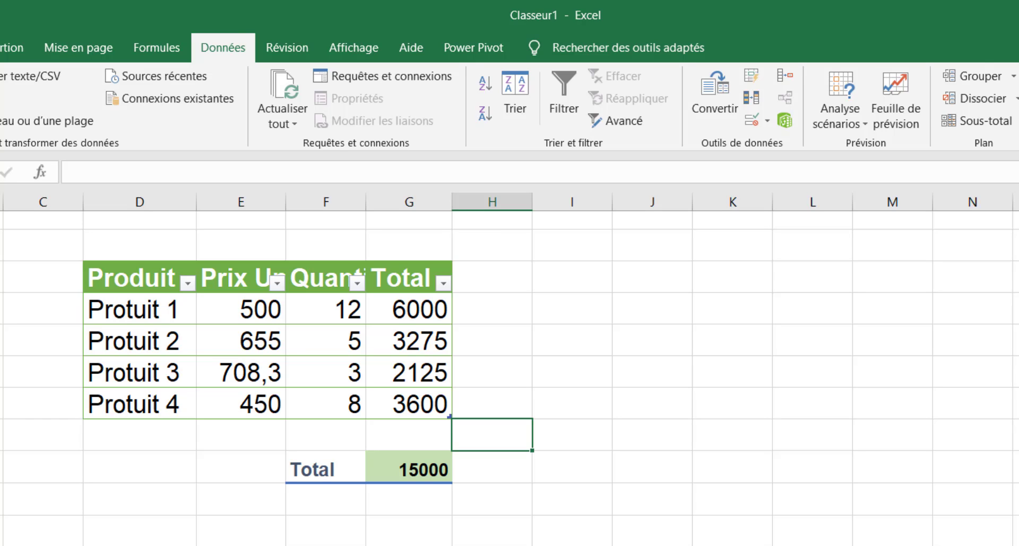
{"action": "left_click", "coordinate": [505, 440]}
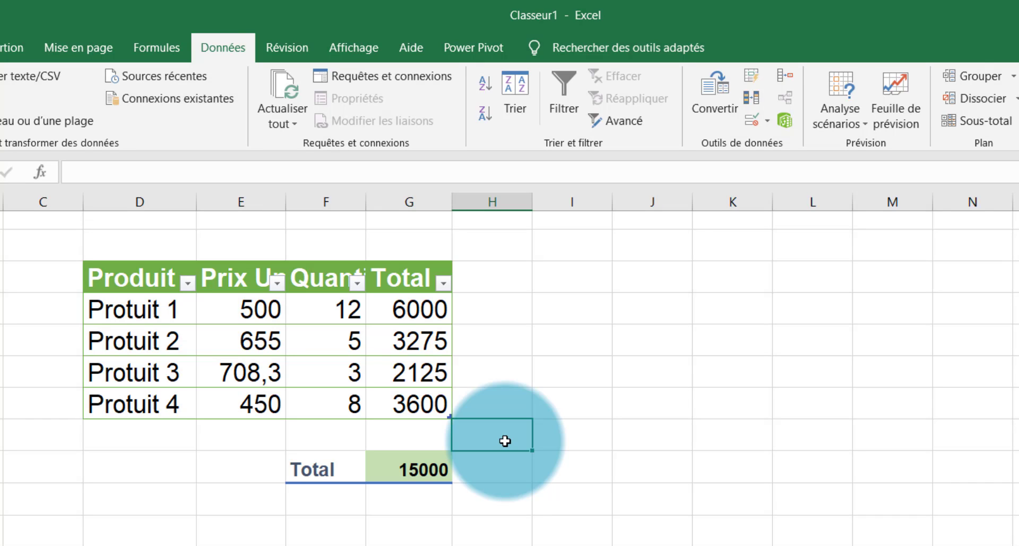